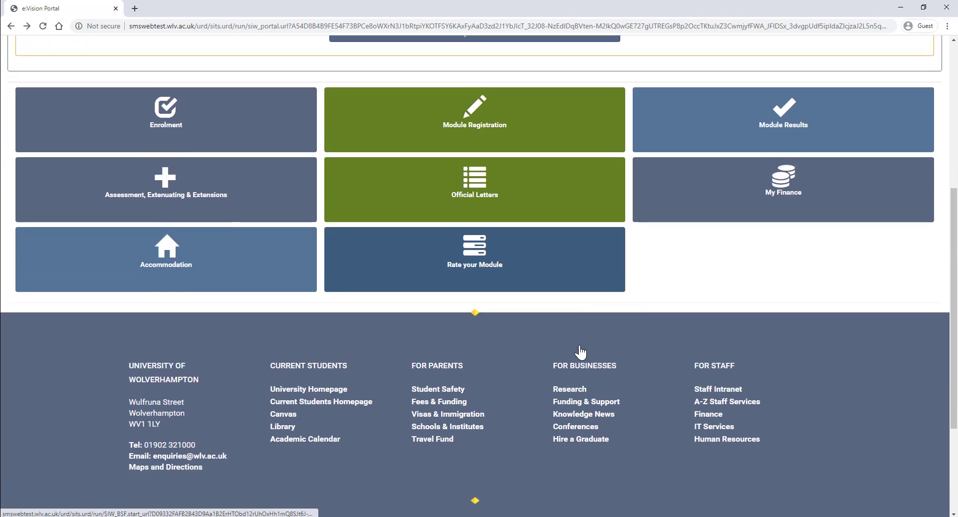
Step: Open the Personal Details task in the student enrolment area and agree to the Student Privacy Notice
left_click(201, 130)
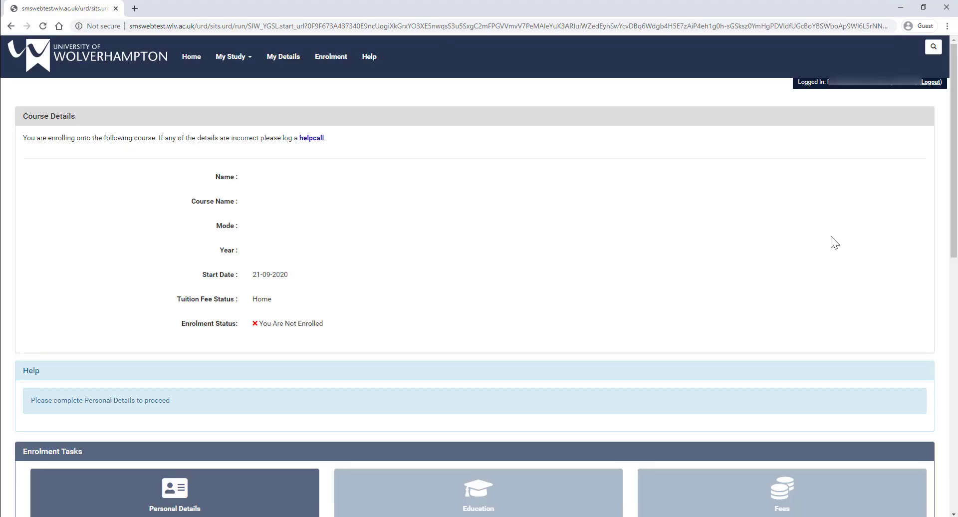
scroll(831, 256, "down", 3)
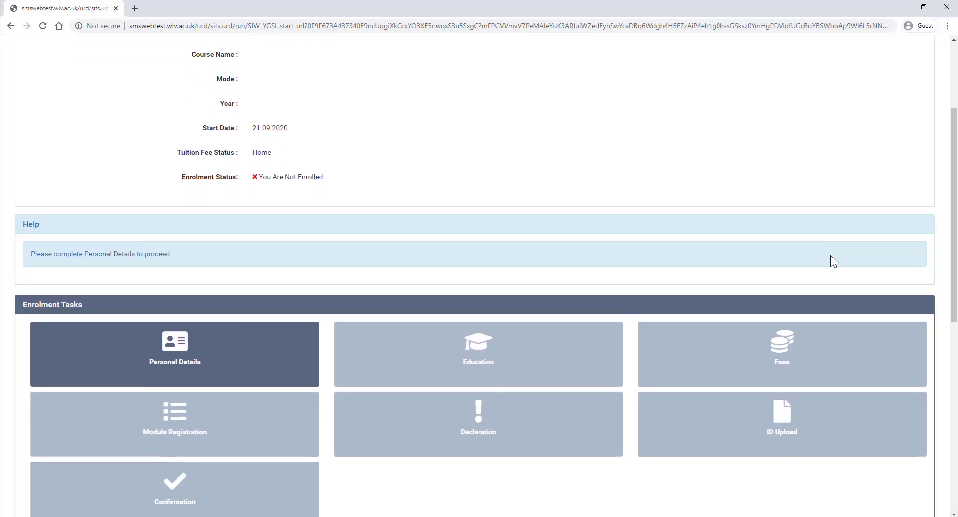
scroll(830, 257, "down", 3)
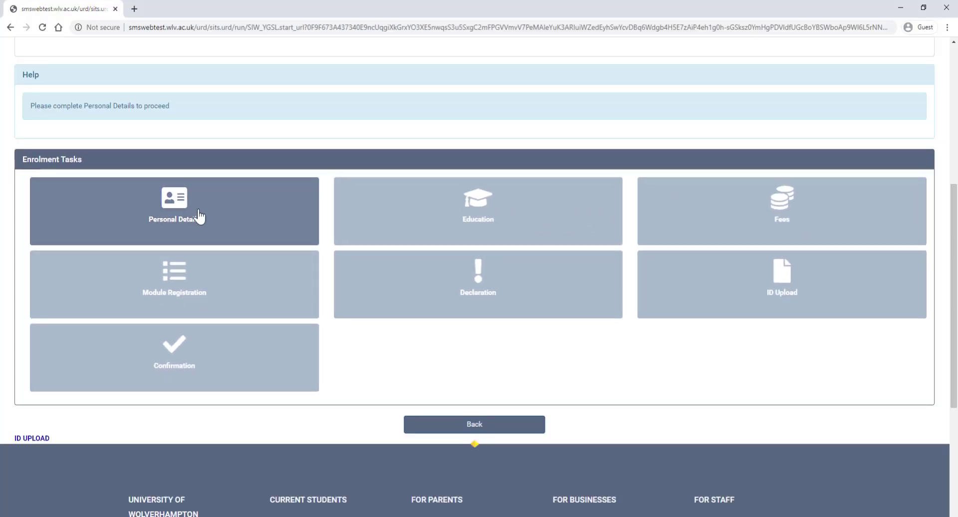
left_click(181, 220)
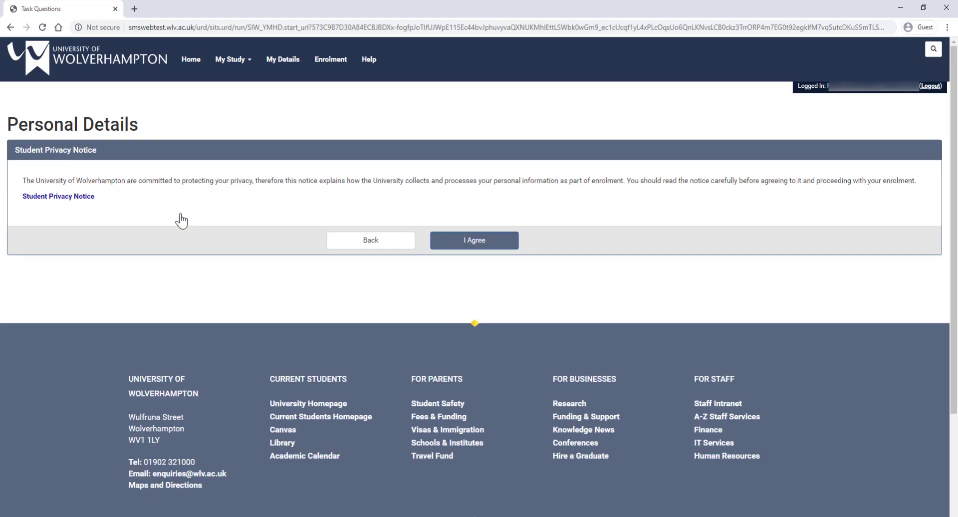
left_click(478, 241)
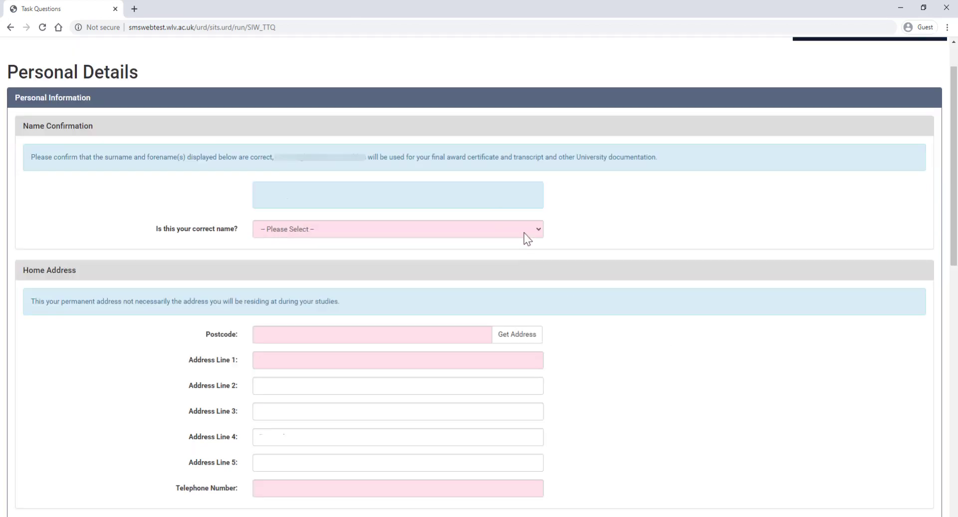
Step: Answer whether the displayed name is correct and open the relationship choices for the emergency contact
left_click(528, 229)
left_click(513, 259)
scroll(542, 346, "down", 6)
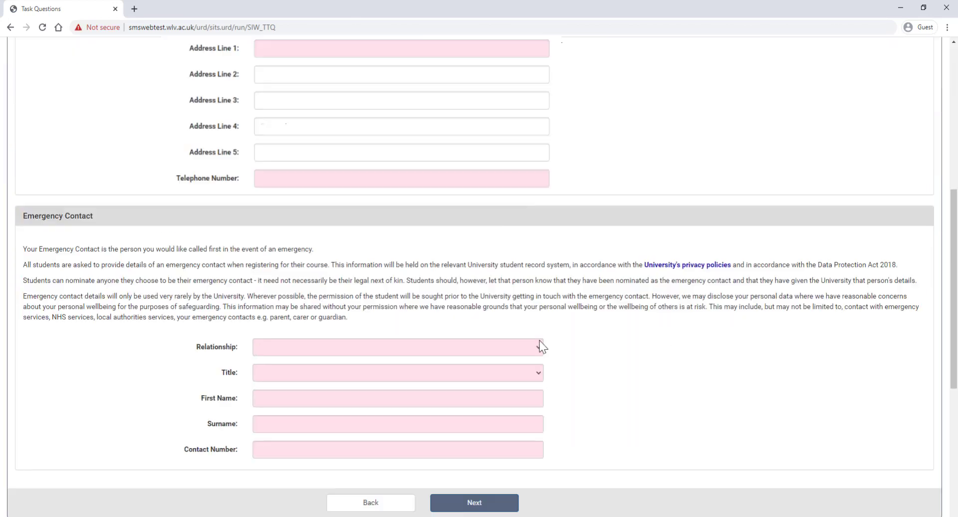
left_click(525, 347)
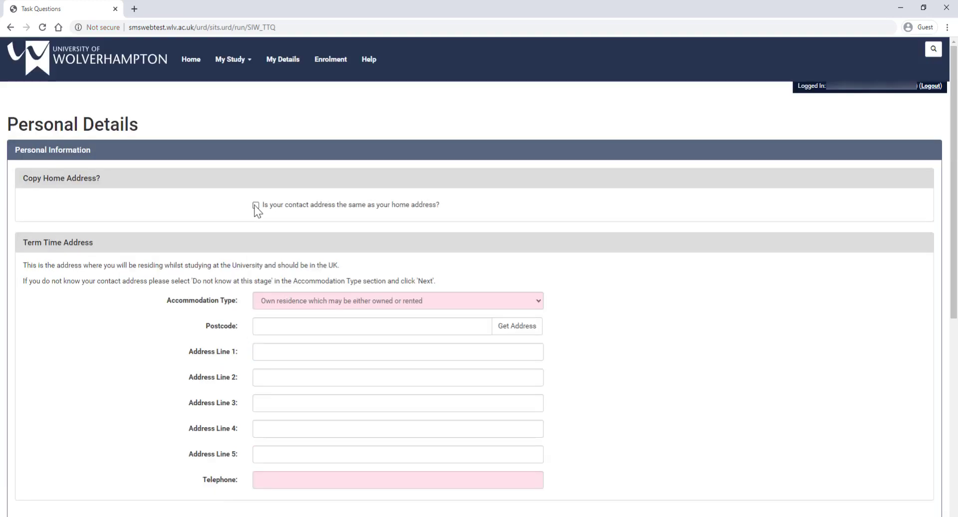
Step: Set the option for using the home address as the contact address and proceed past the email and mobile contact details
left_click(256, 205)
left_click(256, 207)
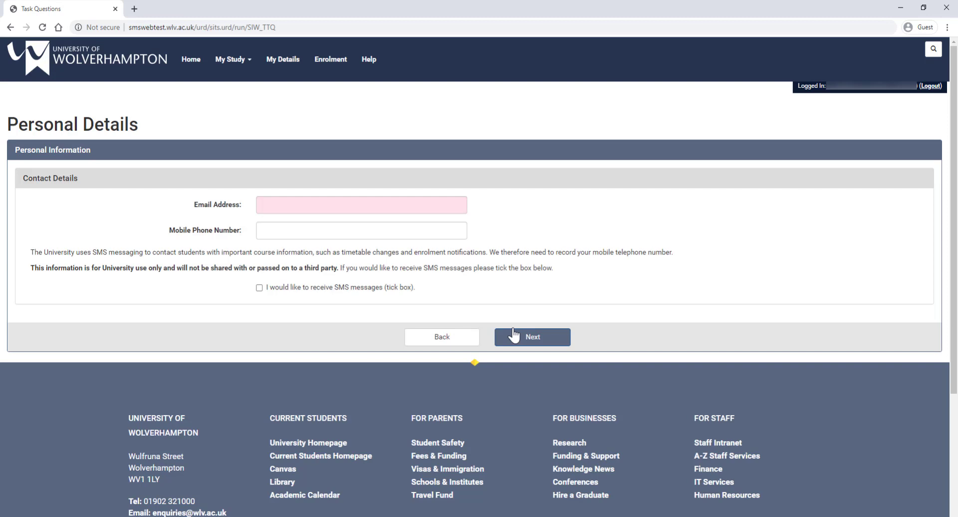
left_click(514, 337)
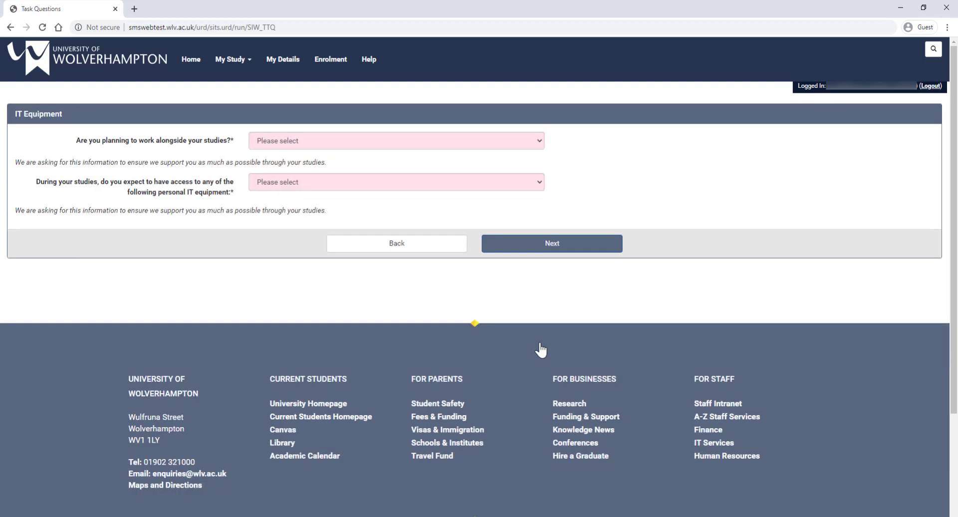
Step: Answer the IT Equipment questions with "Yes (part-time)" and "Broadband internet connection and a personal computer or laptop", and continue
left_click(537, 145)
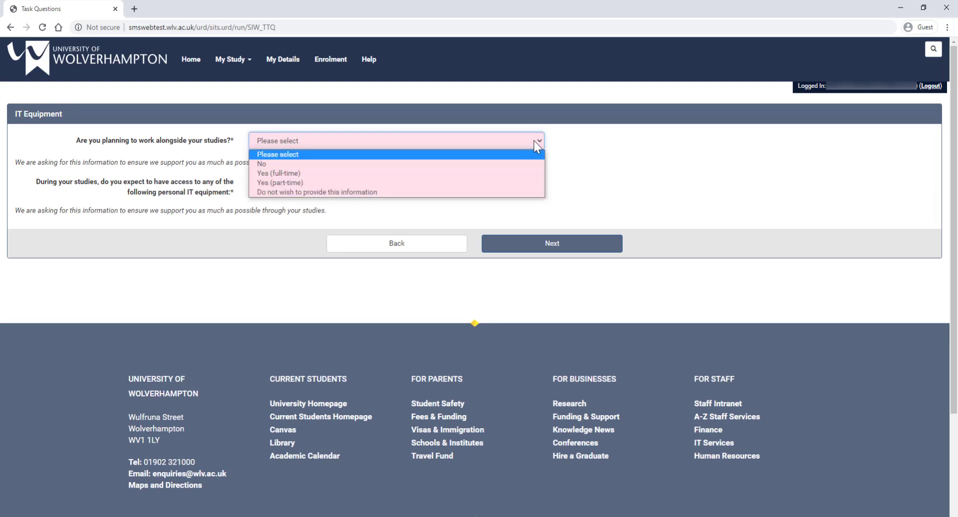
left_click(529, 183)
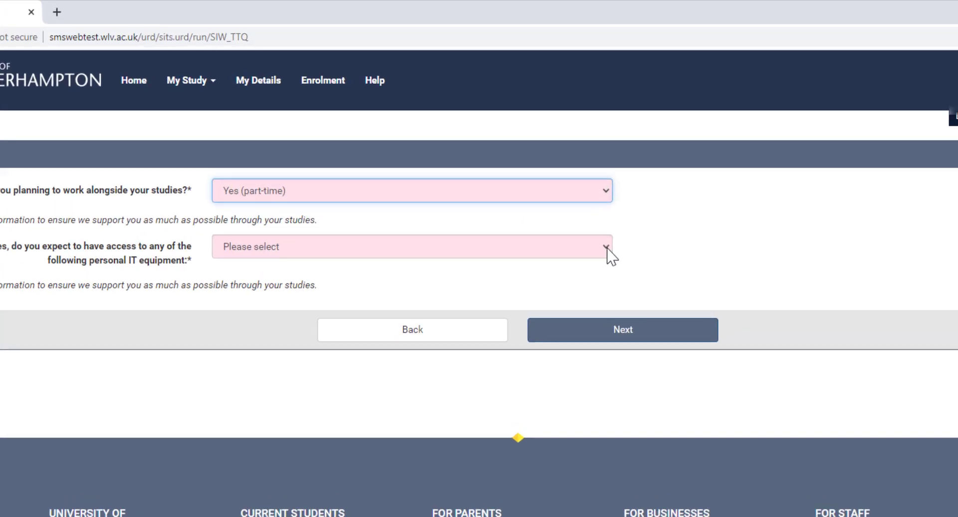
left_click(539, 183)
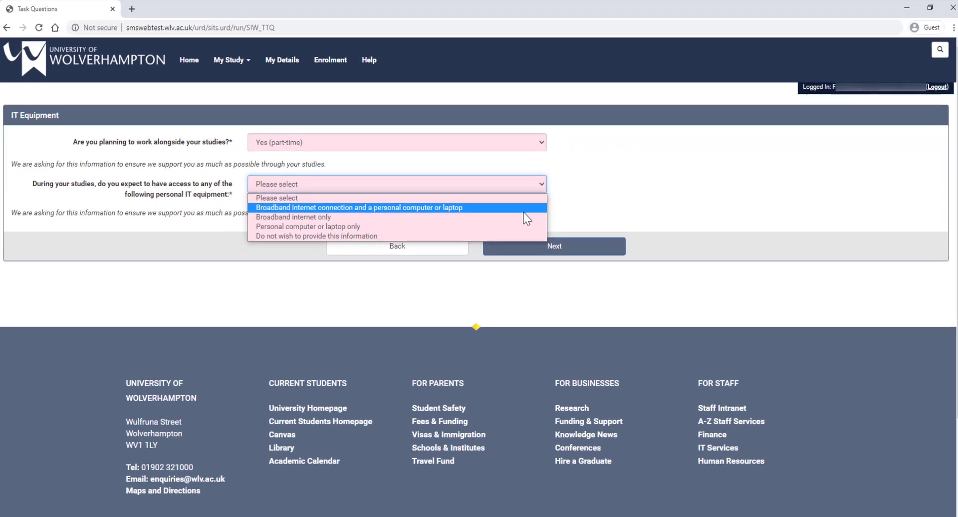
left_click(618, 324)
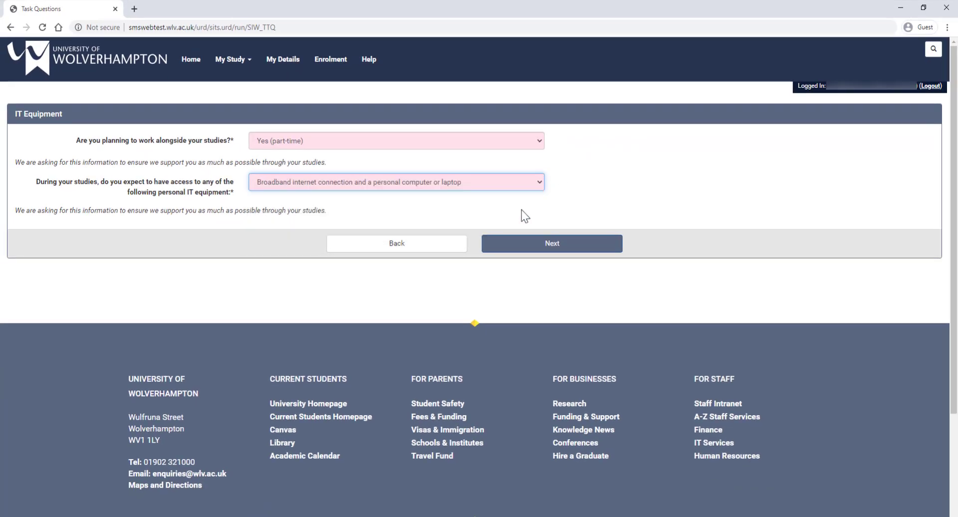
left_click(545, 244)
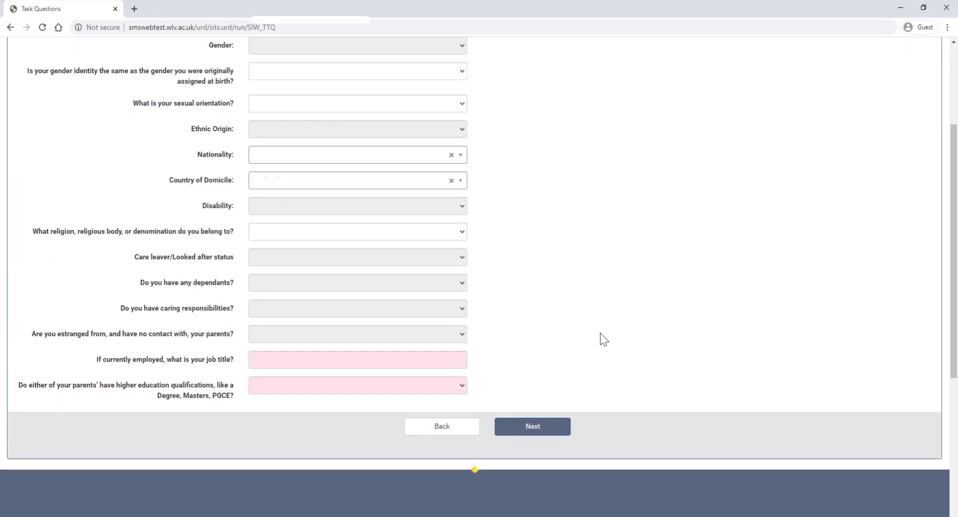
Step: Proceed from the personal background questions through the four career pages, submit the career answers and exit Career Registration
left_click(534, 429)
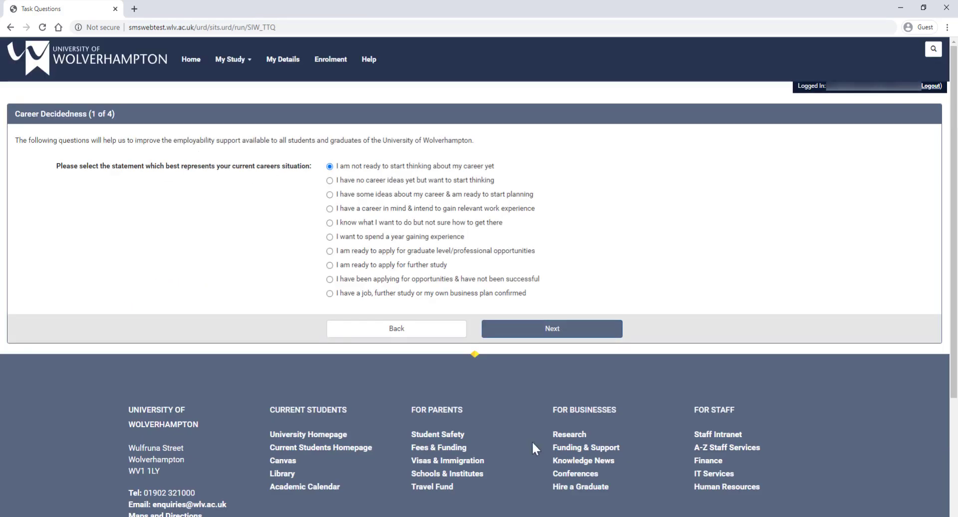
left_click(562, 337)
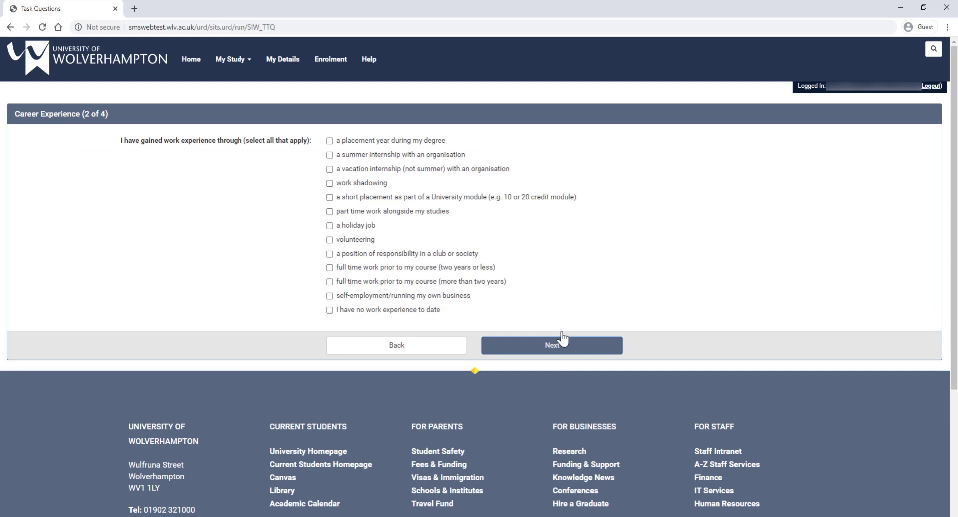
left_click(563, 339)
left_click(560, 239)
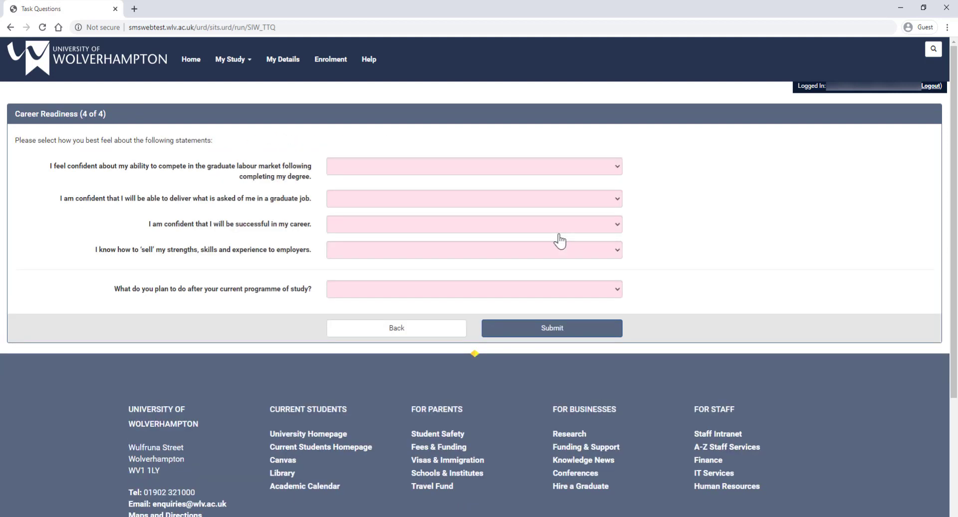
left_click(566, 332)
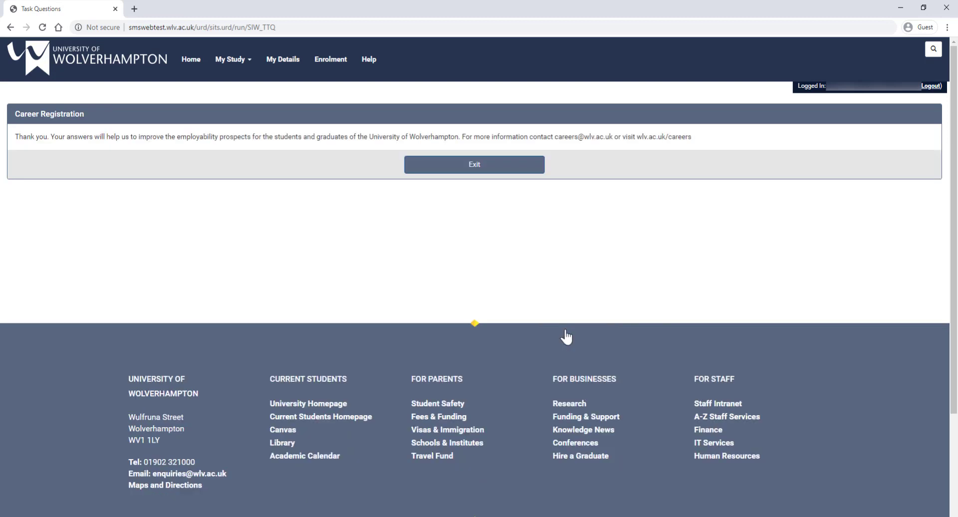
left_click(471, 166)
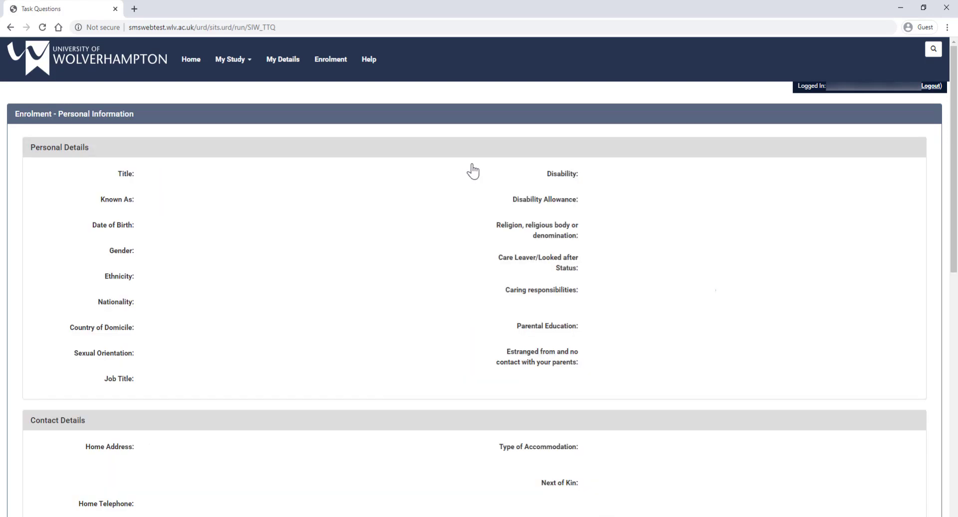
Step: Review the personal and contact details summary and close it to complete the Personal Details task
scroll(666, 288, "down", 2)
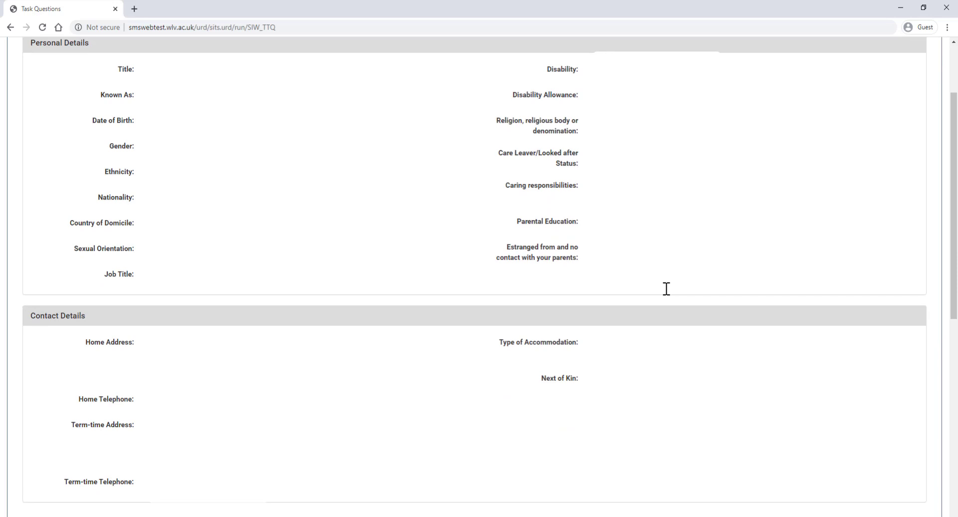
scroll(666, 289, "down", 3)
scroll(666, 289, "down", 3)
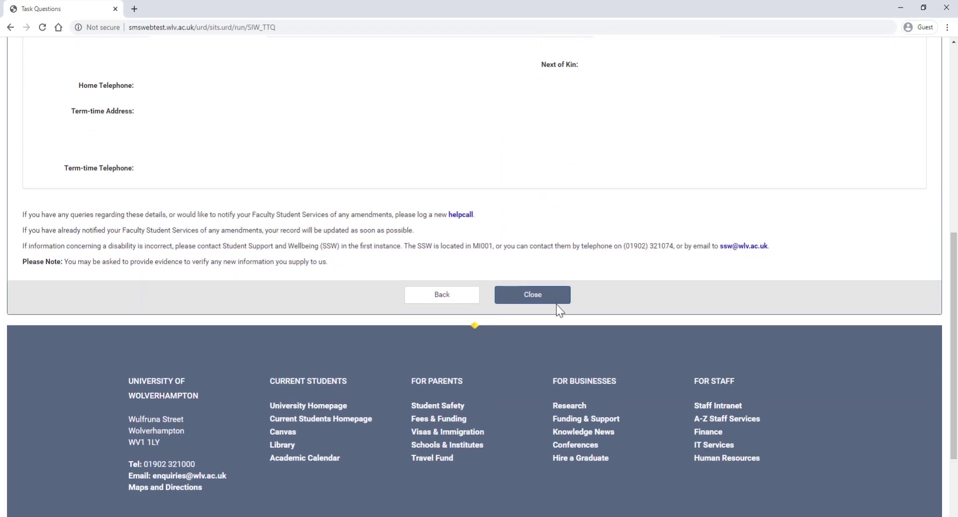
left_click(522, 294)
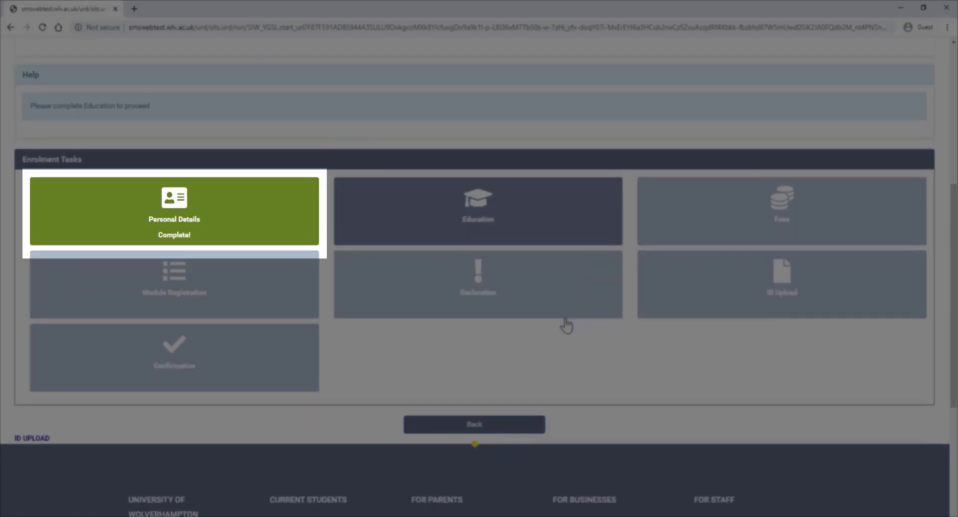
Step: Open the Education task, choose "I do not know my Unique Learner Number", keep the new to Higher Education entry level, and continue
left_click(502, 242)
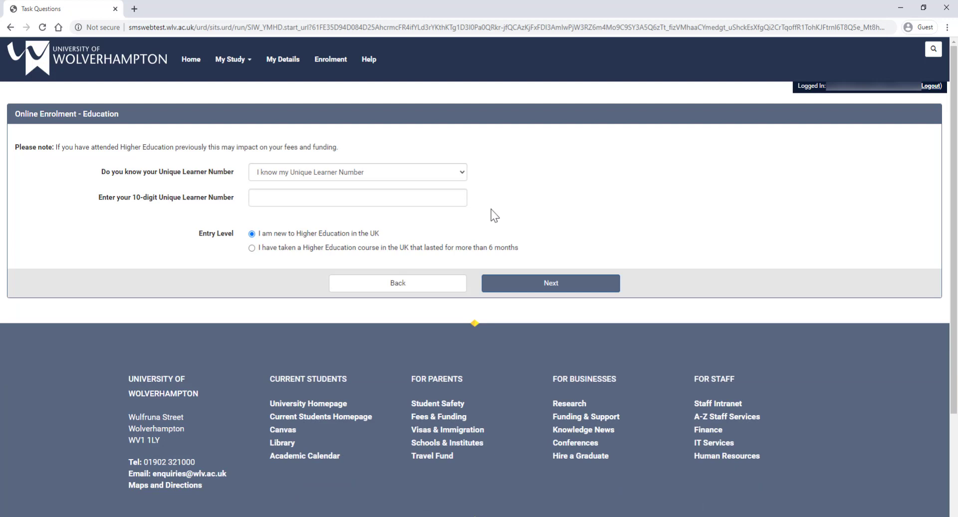
left_click(461, 177)
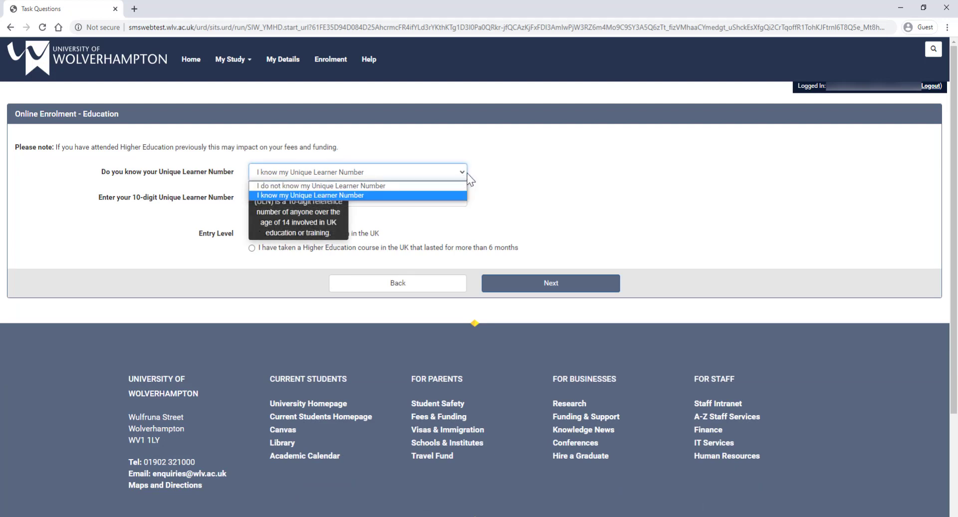
left_click(556, 165)
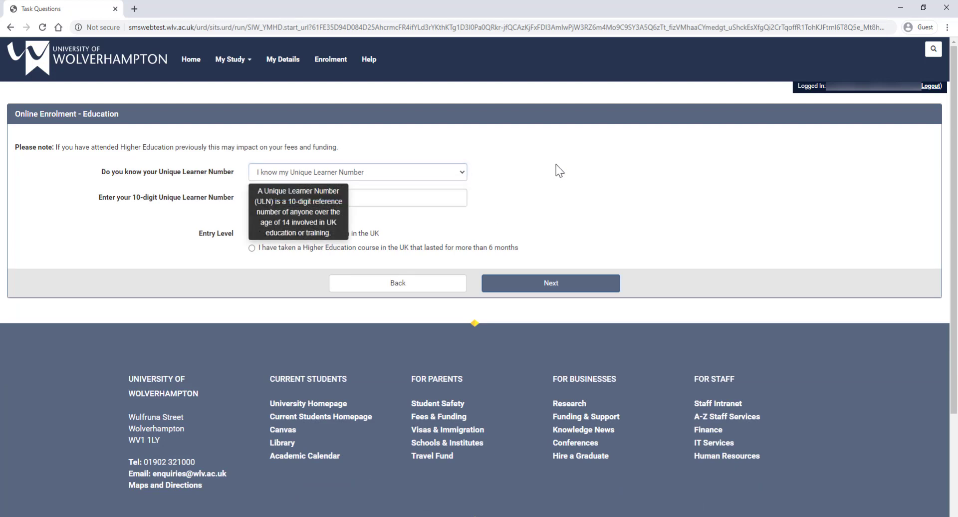
left_click(434, 178)
left_click(433, 186)
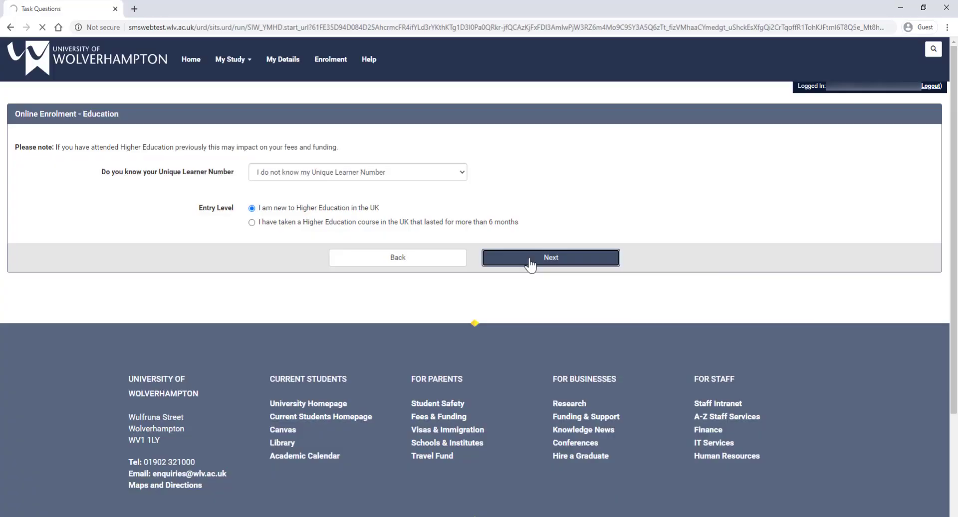
left_click(531, 264)
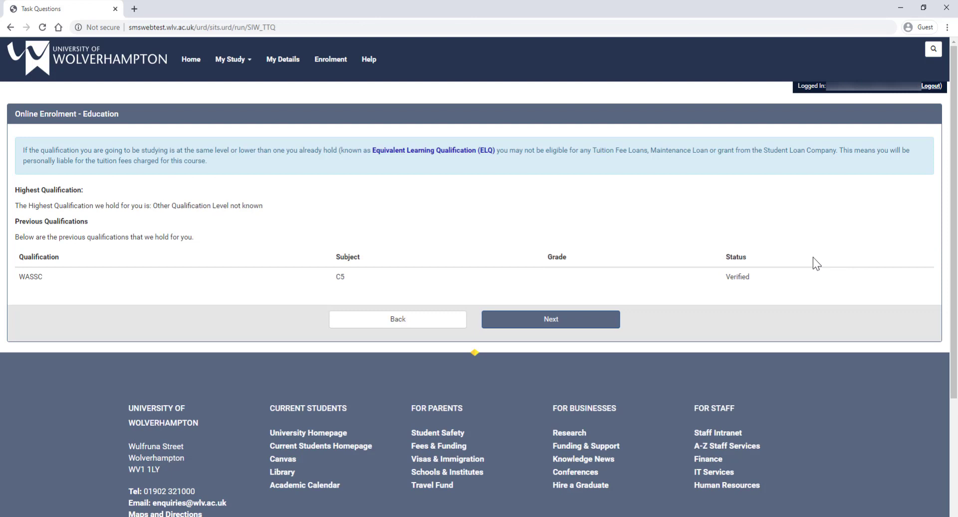
Step: Proceed past the previous qualifications and close the education summary to complete the Education task
left_click(551, 324)
left_click(552, 324)
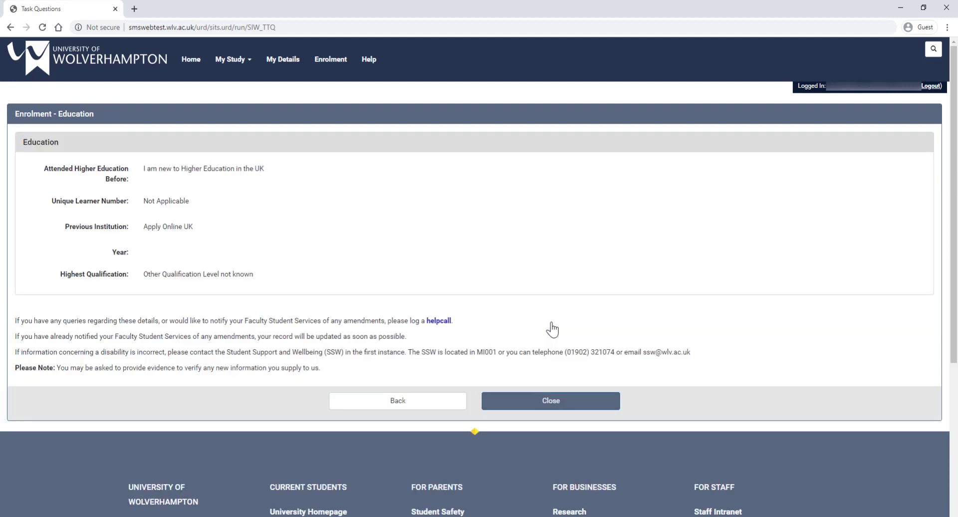
left_click(551, 402)
Step: Open the Fees enrolment task and answer Yes to having read and understood the information on payment liability
scroll(551, 409, "down", 4)
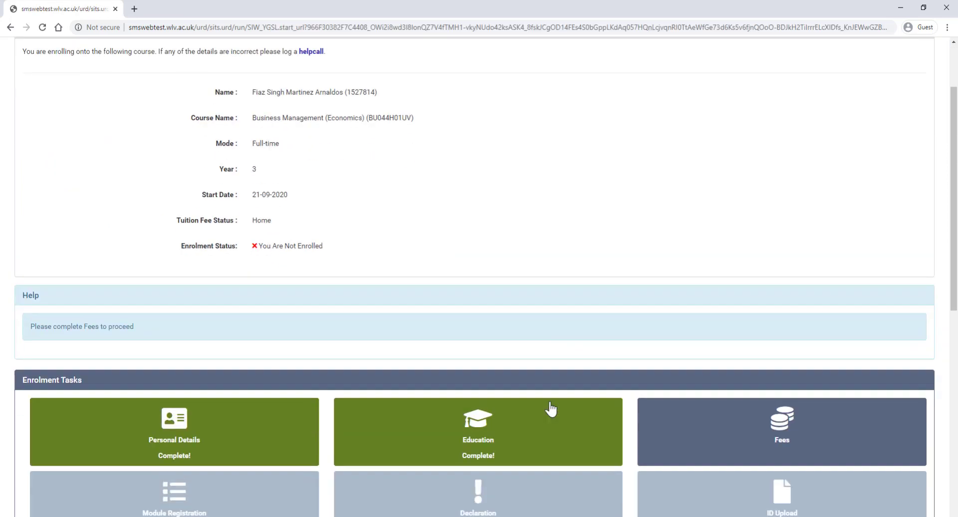
scroll(551, 409, "down", 2)
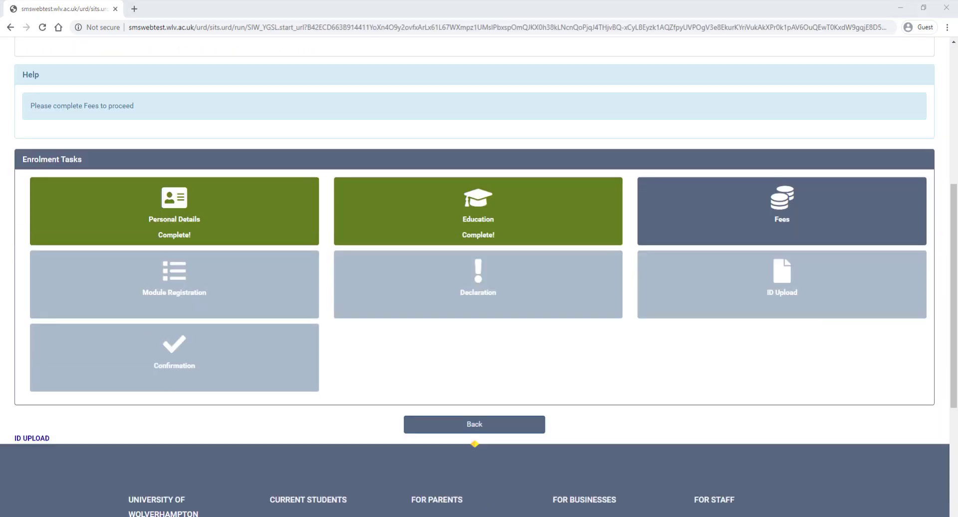
left_click(746, 220)
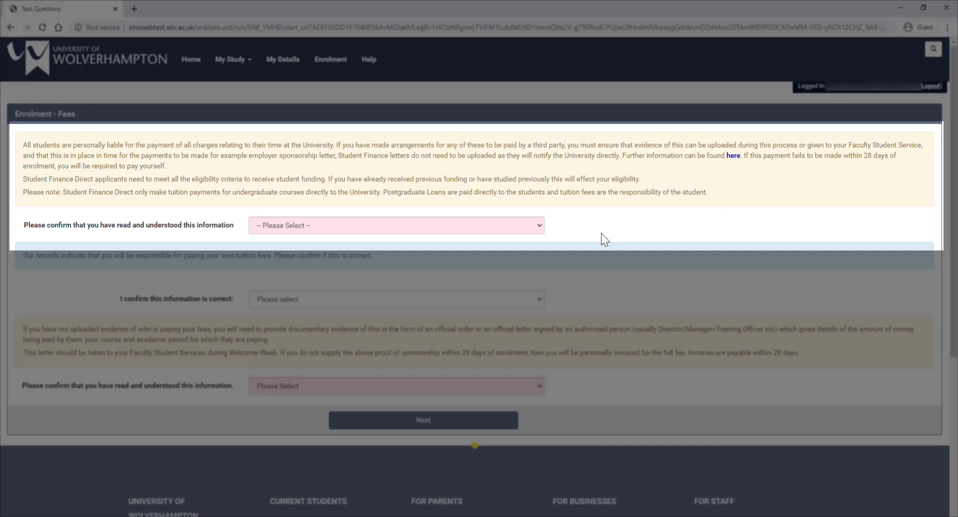
left_click(540, 230)
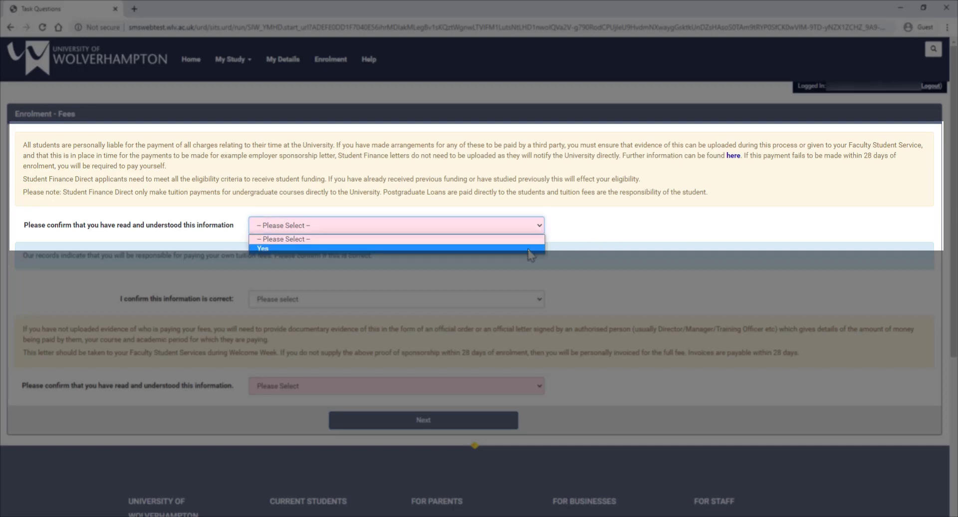
left_click(527, 248)
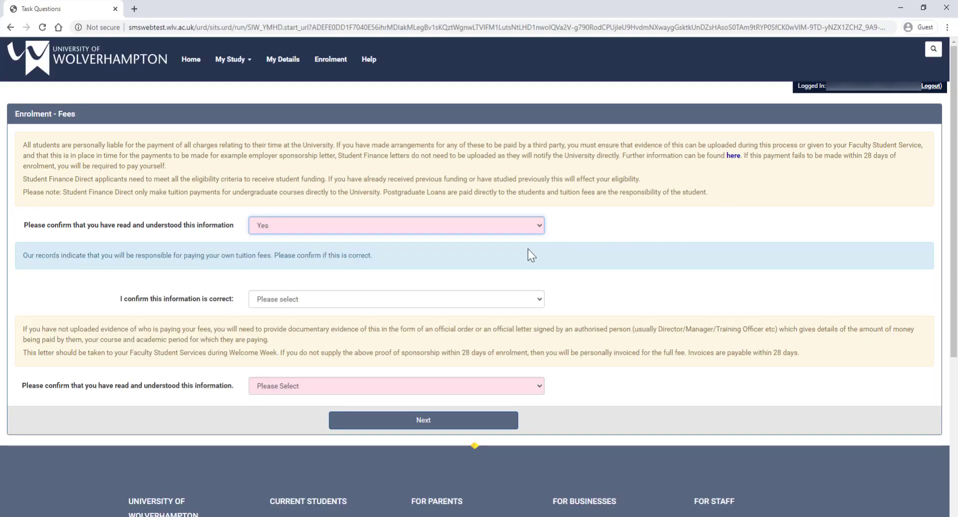
Step: Answer No to the tuition fee payment record being correct and choose Student Loan Company as the payer of the fees
left_click(539, 300)
left_click(527, 332)
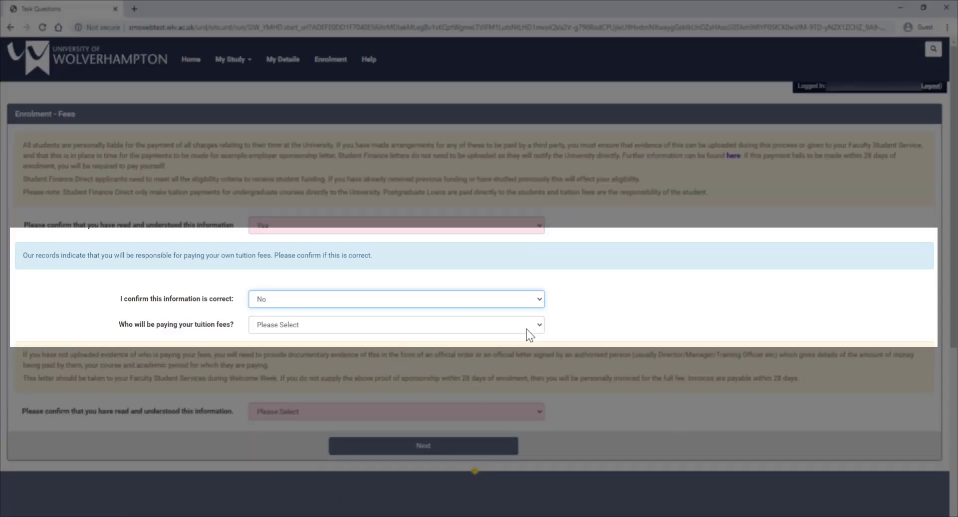
left_click(540, 329)
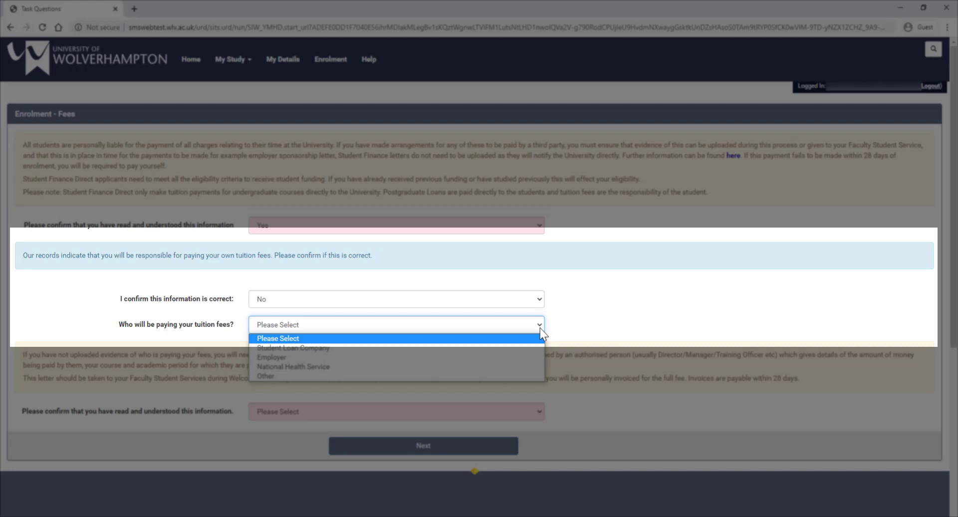
left_click(524, 349)
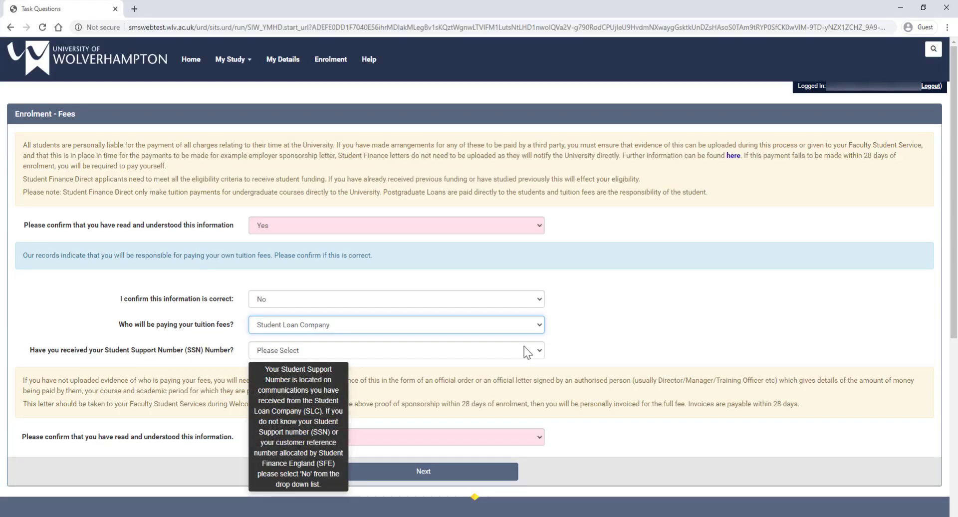
Step: Answer No to having received the Student Support Number and place the cursor in the Customer Reference Number field
left_click(488, 354)
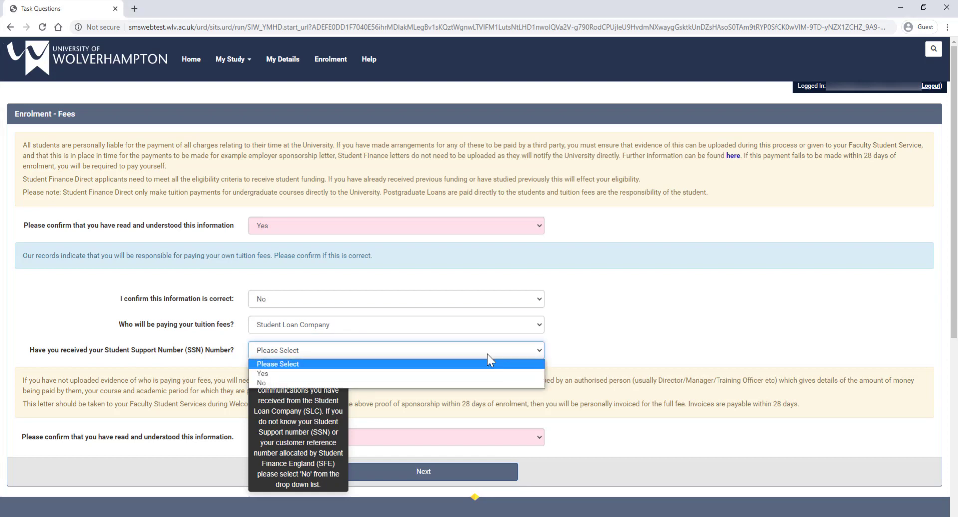
key("Down")
key("Down")
key("Return")
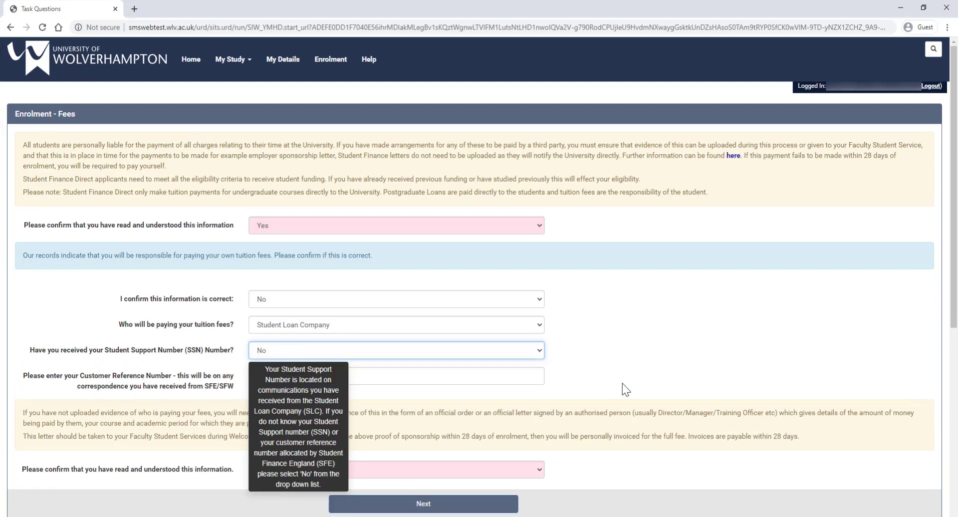
left_click(486, 374)
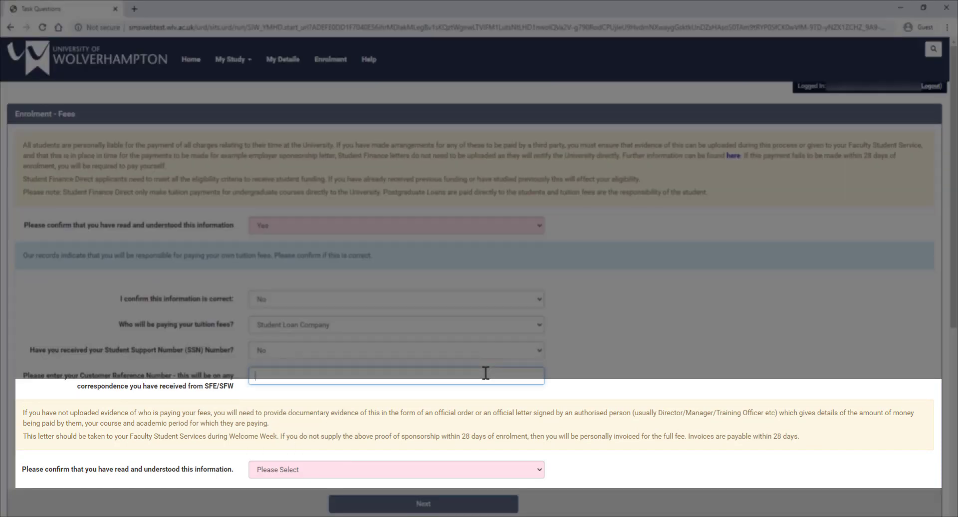
Step: Confirm having read and understood the information on evidence of who is paying the fees, and continue
left_click(530, 478)
left_click(494, 492)
left_click(474, 505)
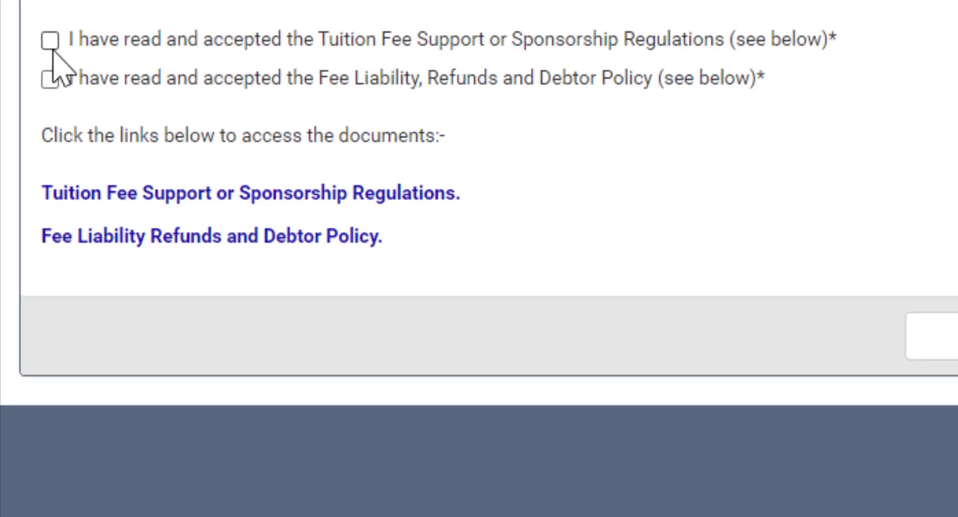
Step: Accept the Tuition Fee Support or Sponsorship Regulations and the Fee Liability, Refunds and Debtor Policy, and complete the Fees task
left_click(49, 41)
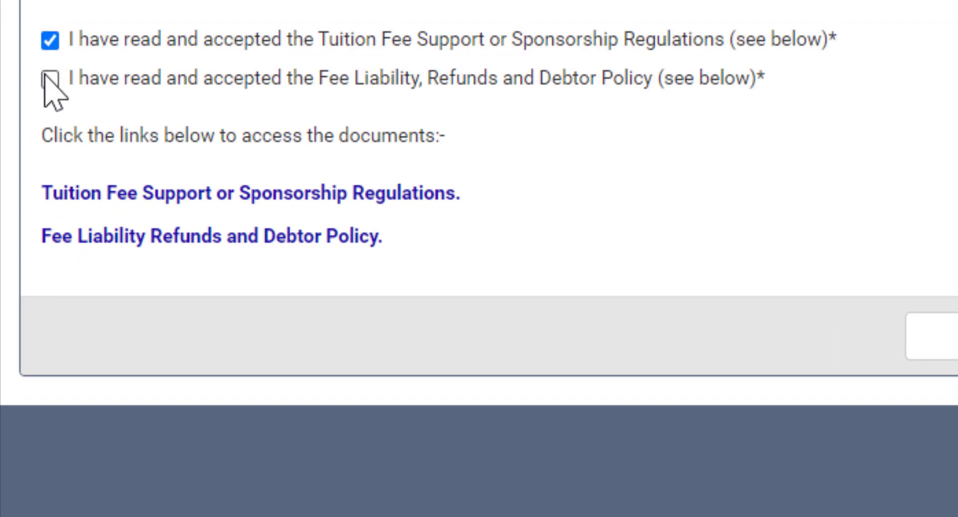
left_click(49, 80)
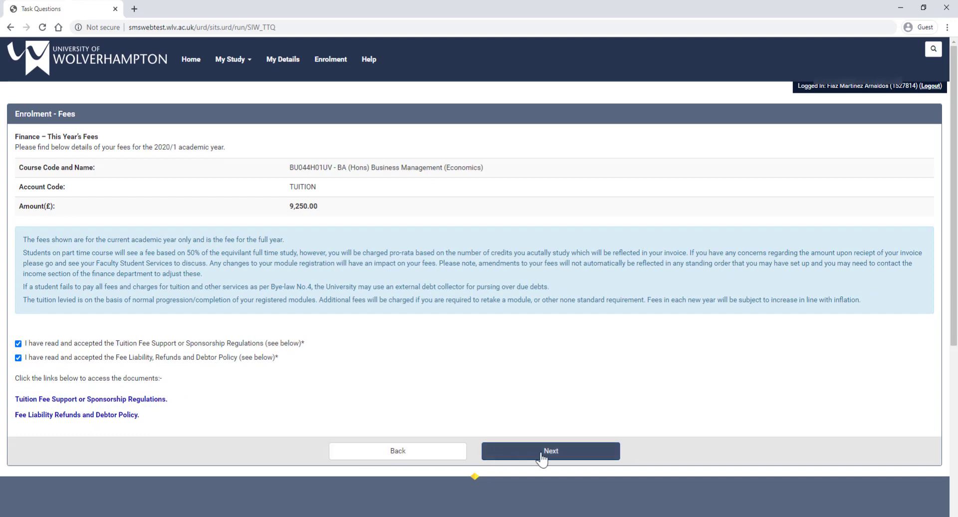
left_click(545, 453)
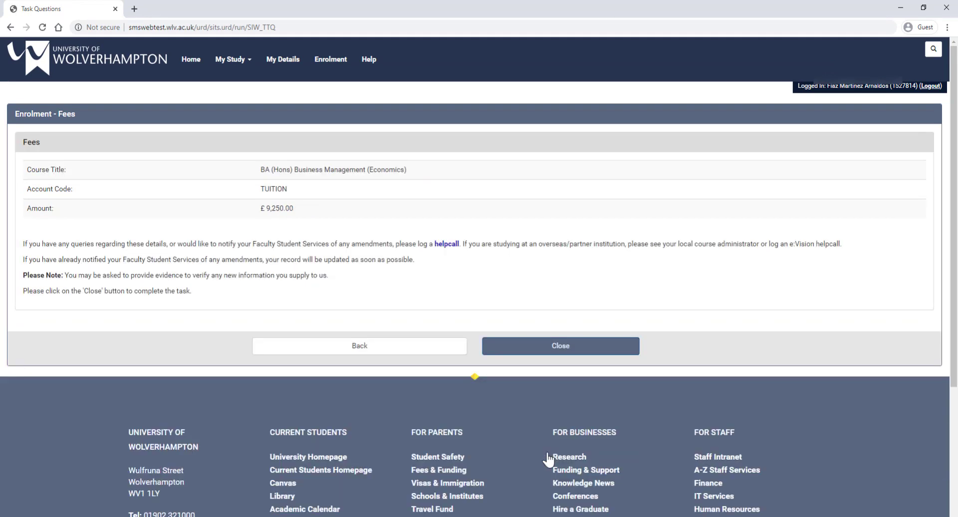
left_click(571, 351)
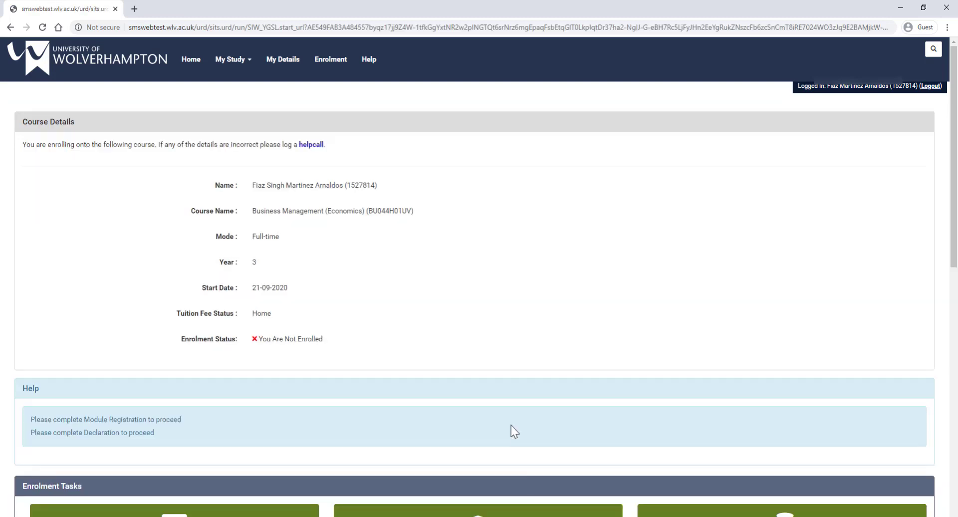
Step: Open the Module Registration task, confirm the listed modules for 2020/1, and return to the enrolment page
scroll(511, 425, "down", 7)
left_click(199, 271)
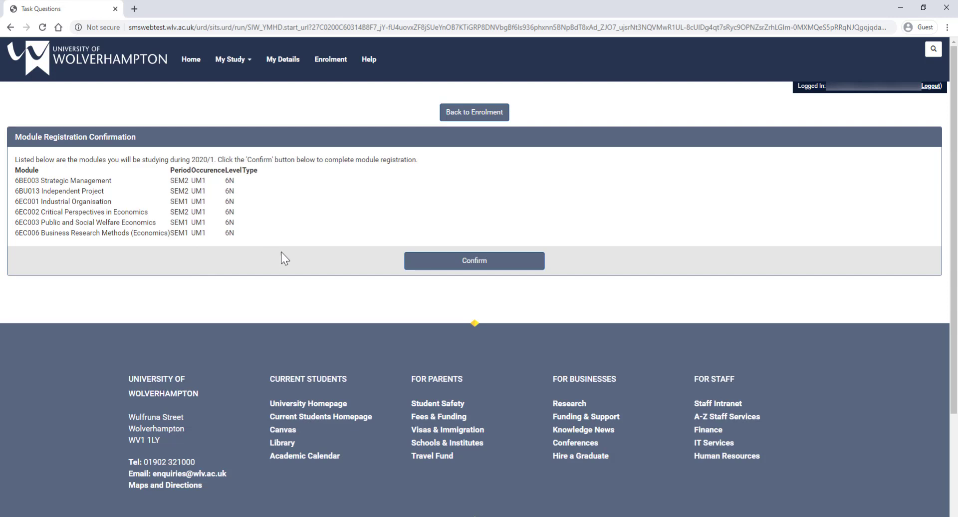
left_click(477, 264)
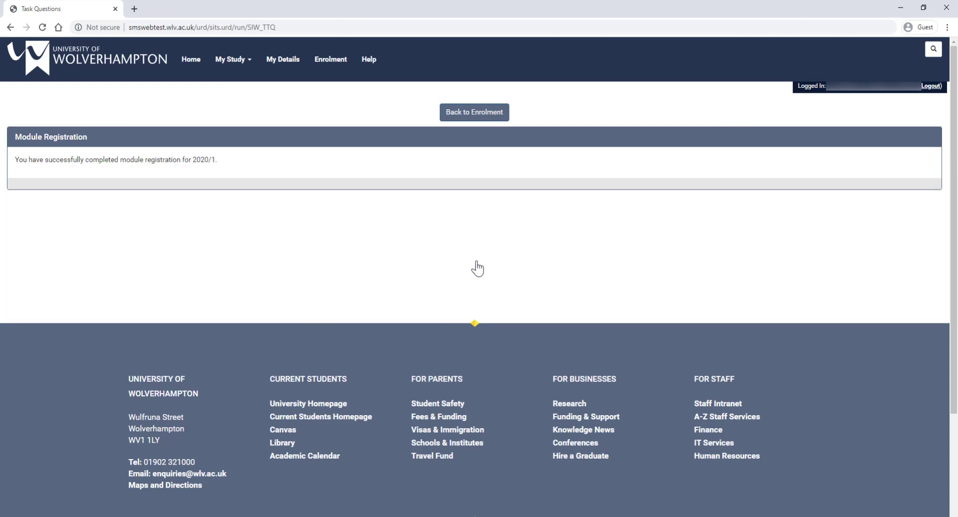
left_click(478, 118)
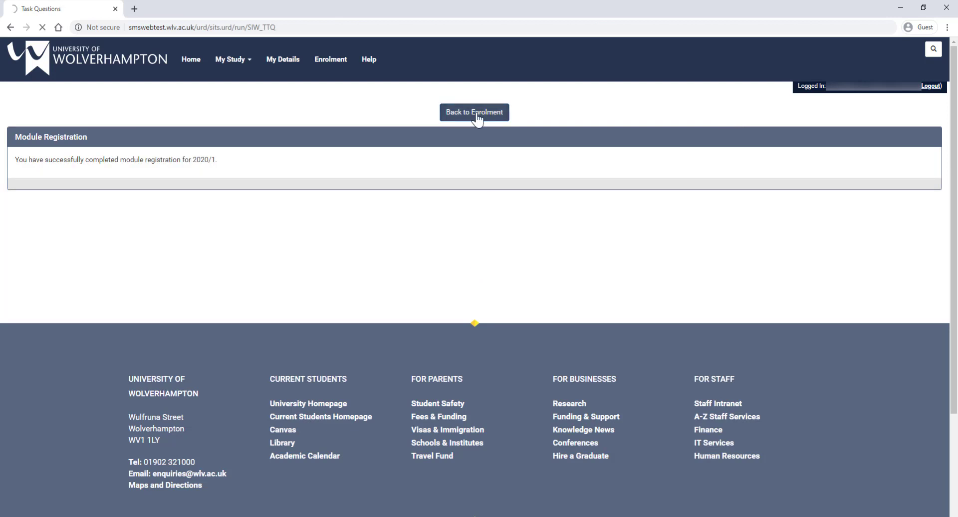
Step: Open the Declaration task, declare having no relevant unspent criminal convictions that were not declared before, and submit it
scroll(534, 185, "down", 7)
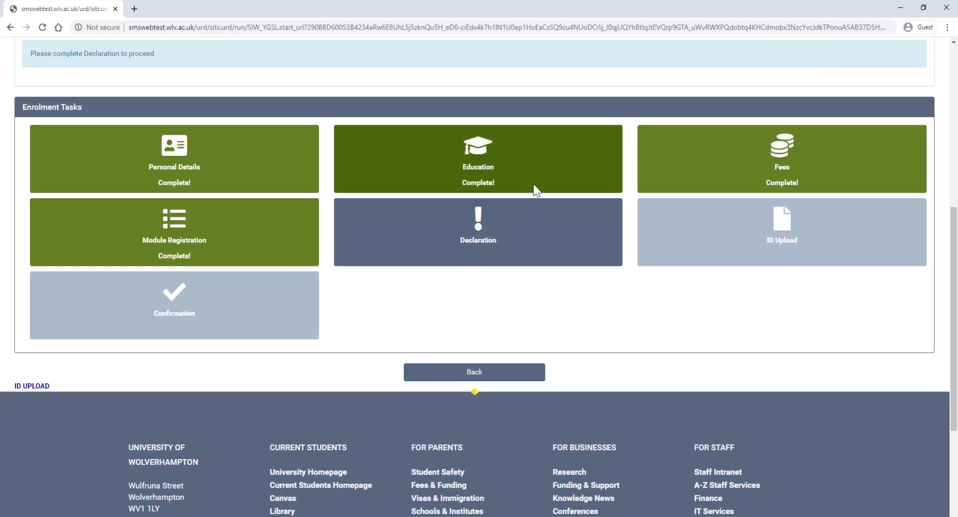
left_click(477, 243)
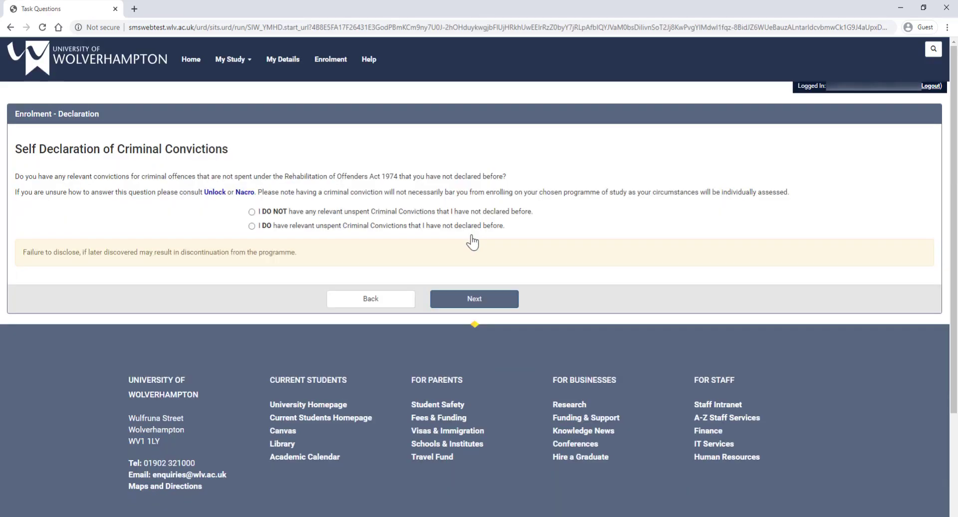
left_click(252, 212)
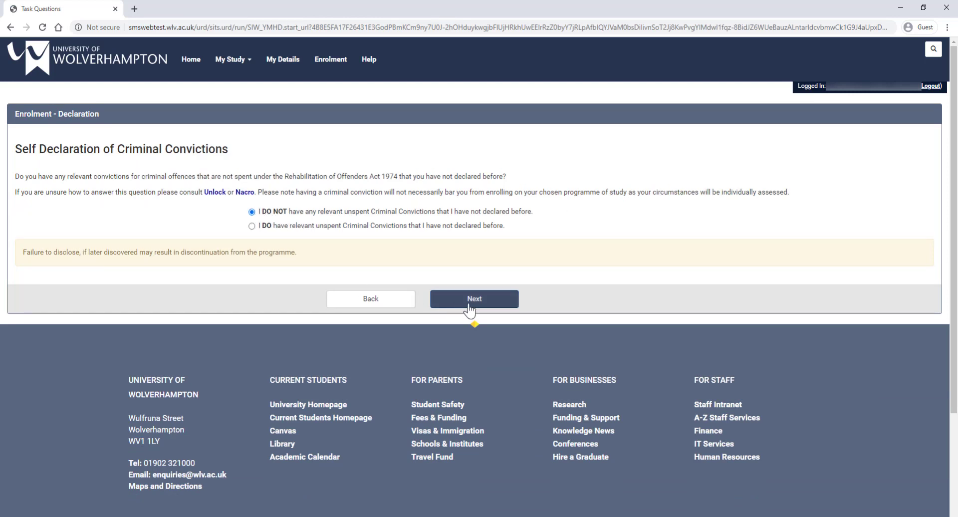
left_click(469, 302)
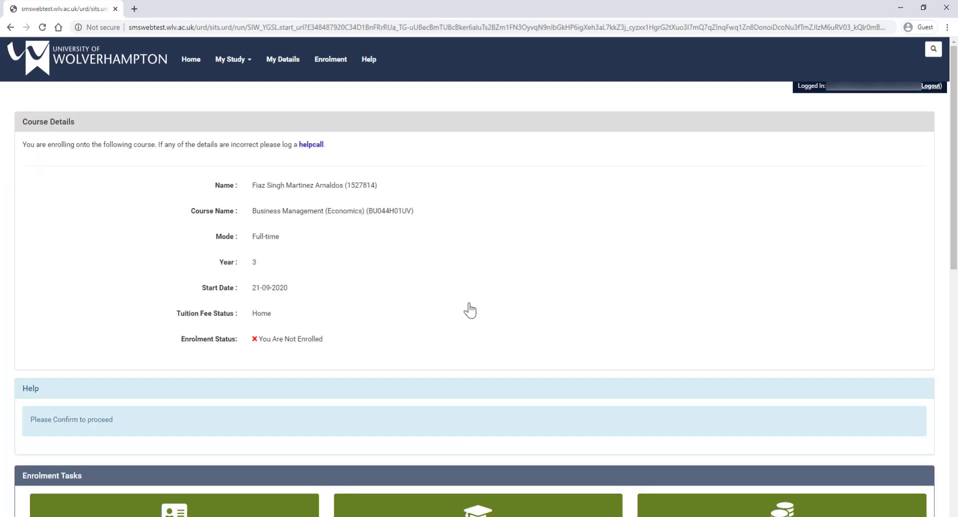
Step: Open the Confirmation task and accept the enrolment regulations and the Covid Secure Campus responsibilities
scroll(581, 285, "down", 6)
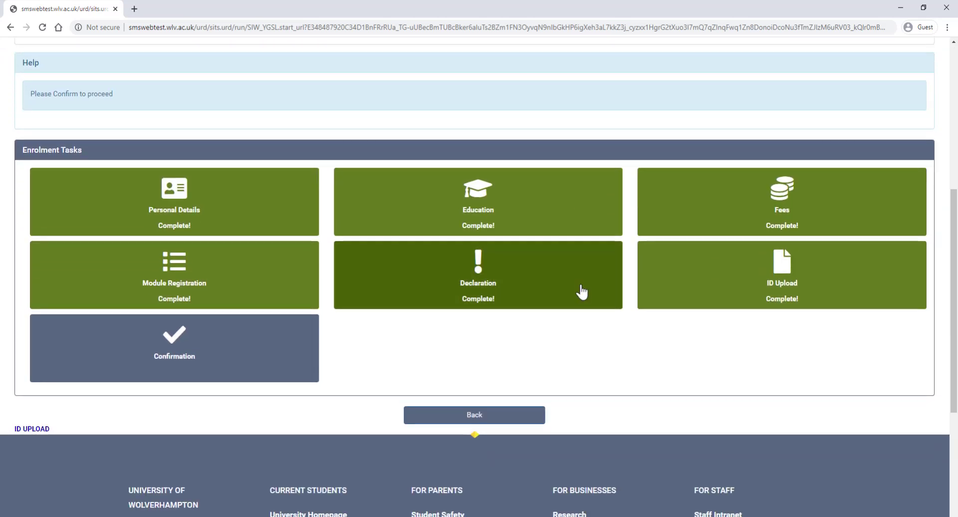
scroll(581, 292, "down", 1)
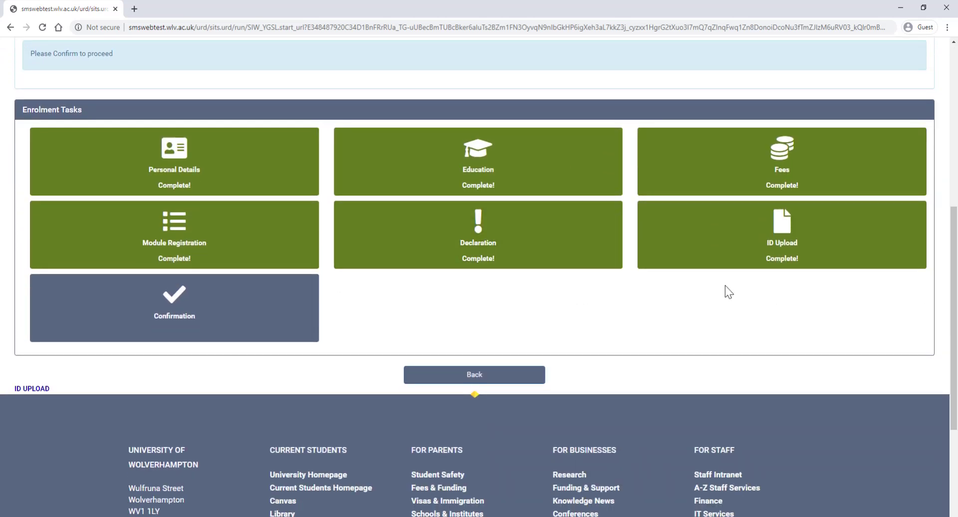
left_click(180, 316)
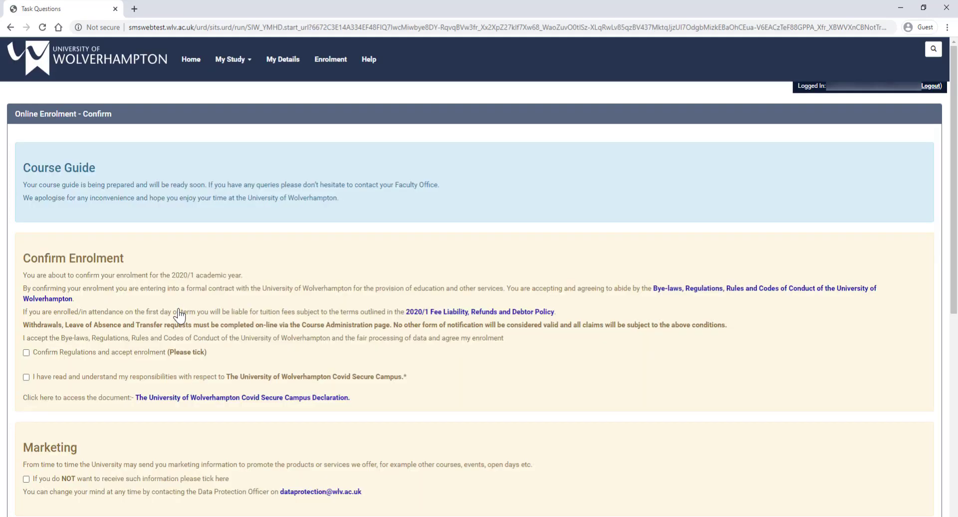
scroll(671, 334, "down", 1)
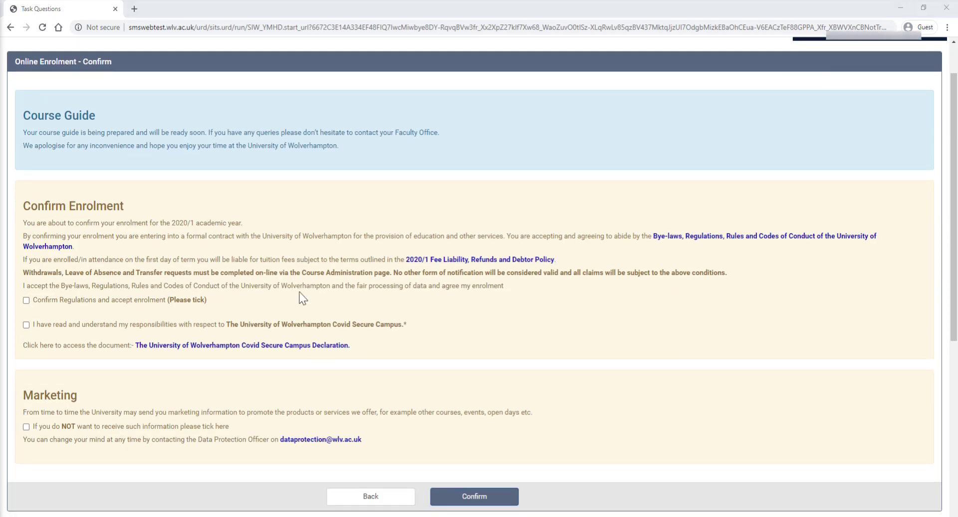
left_click(26, 325)
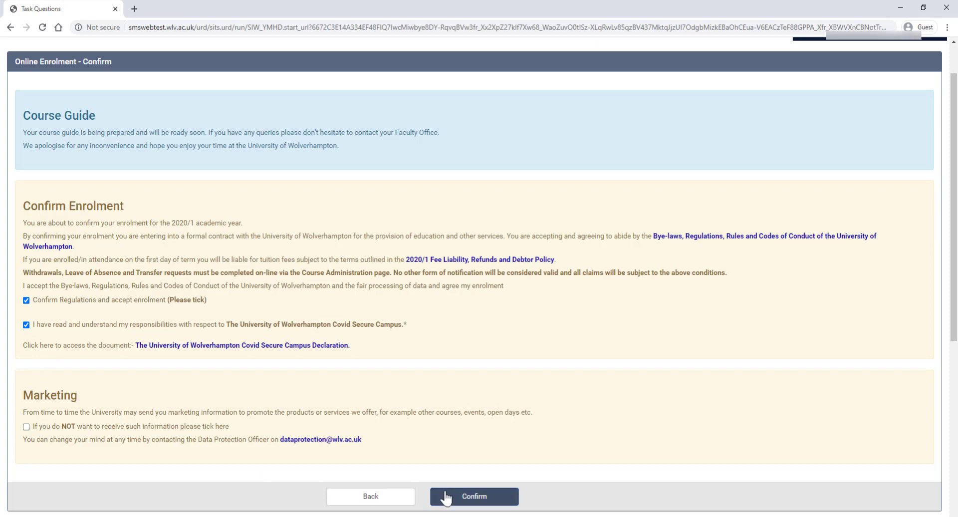
Step: Opt out of marketing information, confirm the enrolment, and go back from the enrolment tasks page
left_click(26, 427)
left_click(462, 499)
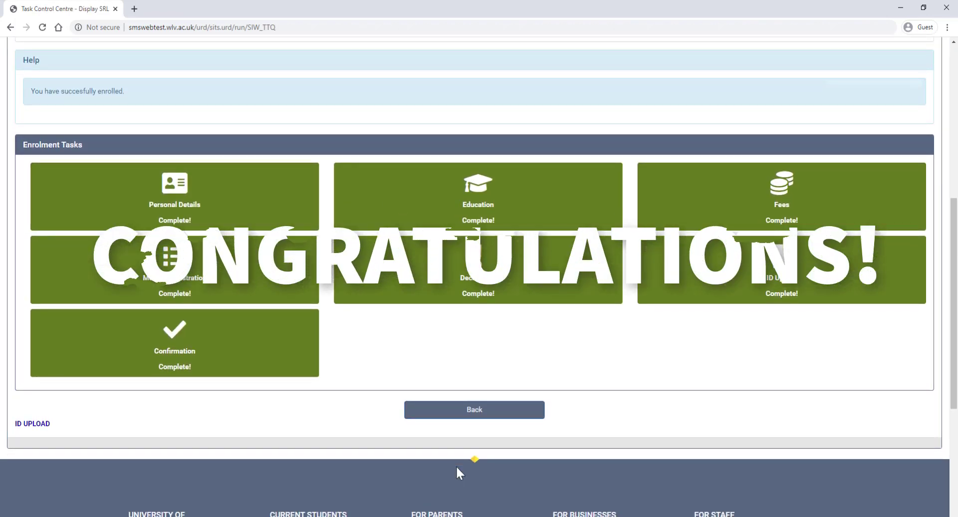
left_click(469, 417)
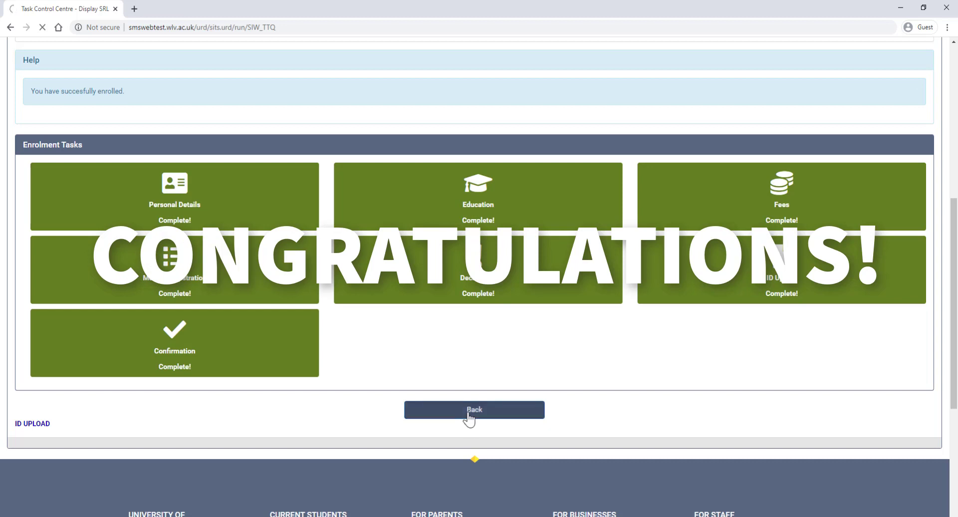